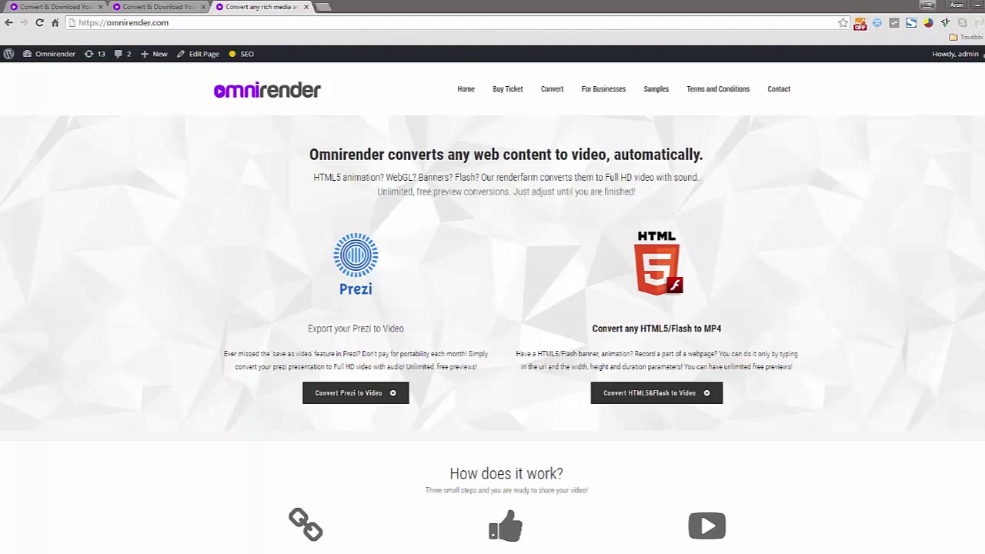
Load the MB_300x250 banner page from the pasted URL in a new tab
{"action": "left_click", "coordinate": [322, 8]}
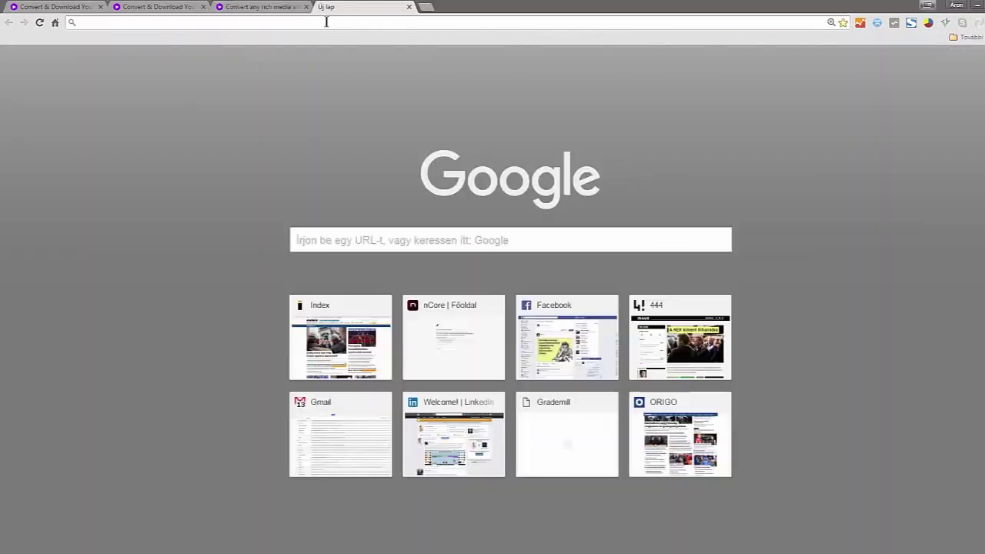
{"action": "type", "text": "http://www.cosmosstarconsultants.com/clients/html5/MB_300x250.html"}
{"action": "key", "text": "Return"}
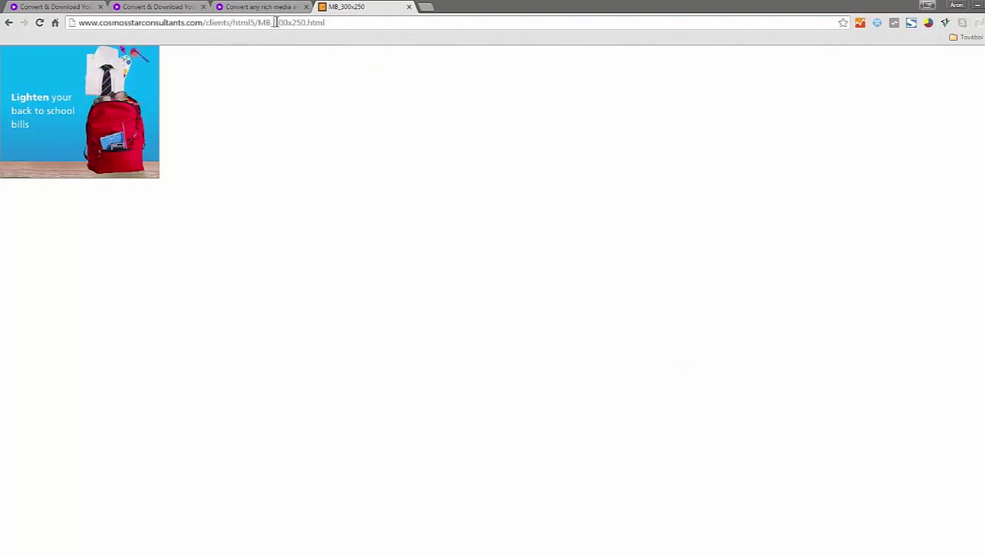
{"action": "left_click_drag", "start_coordinate": [274, 22], "coordinate": [306, 22]}
{"action": "left_click", "coordinate": [285, 94]}
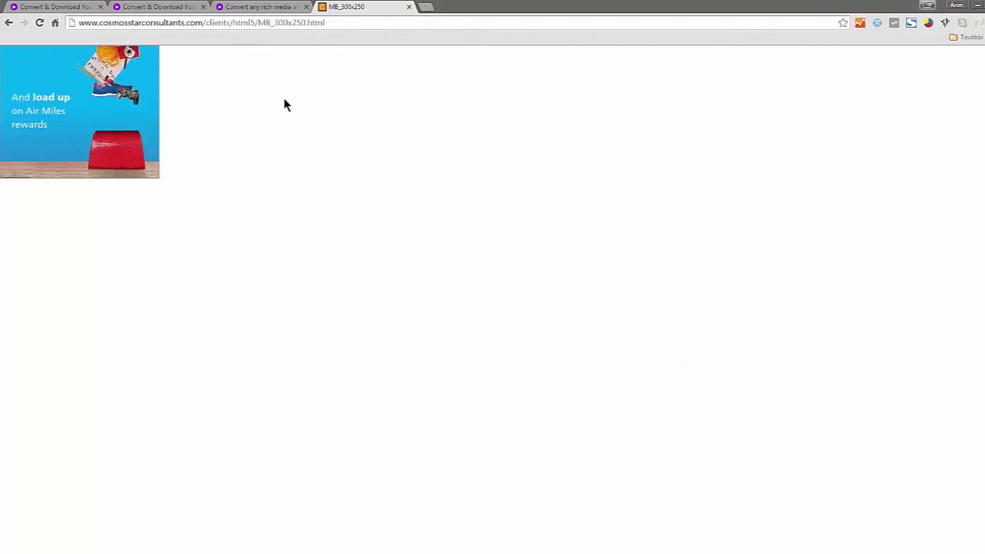
Inspect the banner image, select its page address, and return to the Omnirender homepage
{"action": "right_click", "coordinate": [128, 104]}
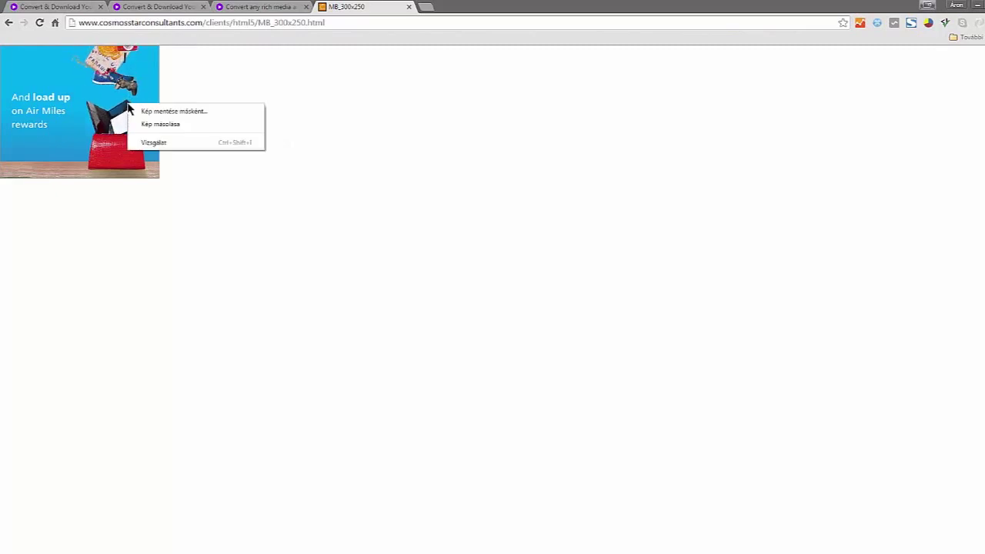
{"action": "left_click", "coordinate": [240, 90]}
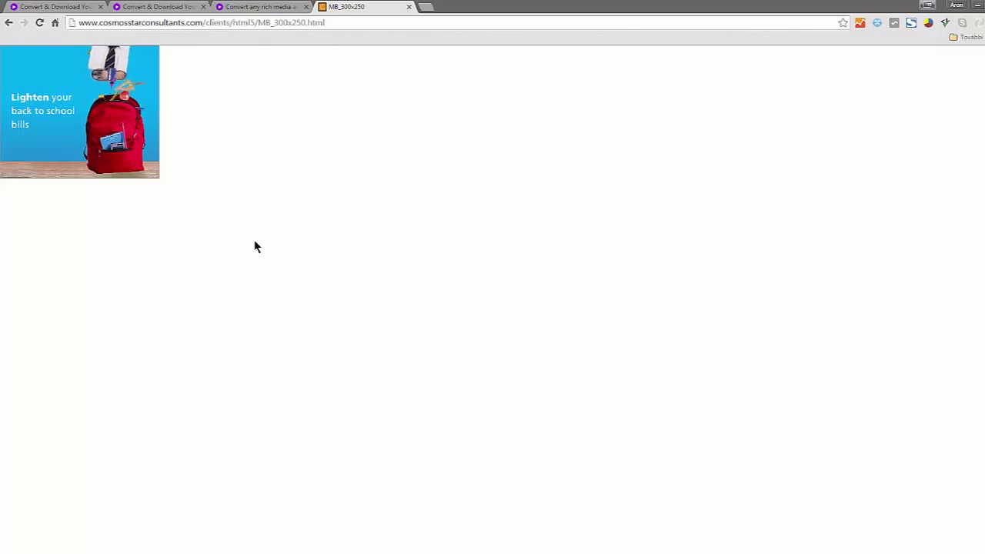
{"action": "left_click", "coordinate": [351, 23]}
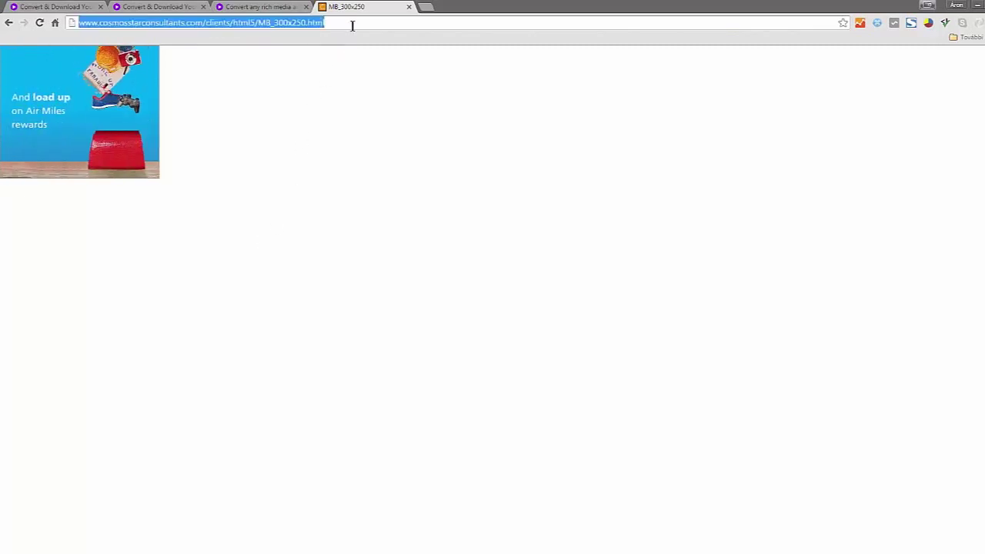
{"action": "left_click", "coordinate": [254, 7]}
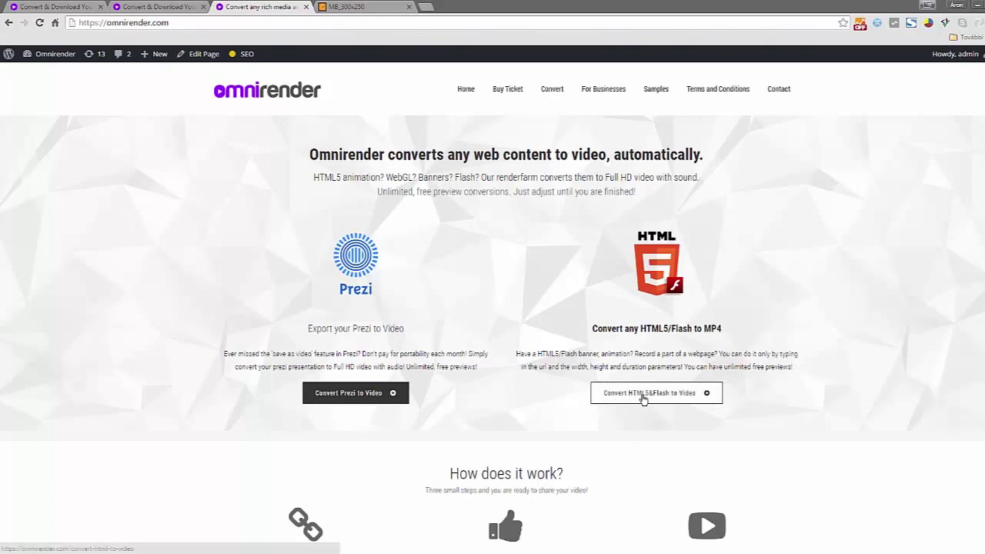
Open the HTML5 & Flash to Video converter and review its Enter URL, Verify, Download steps
{"action": "left_click", "coordinate": [644, 397]}
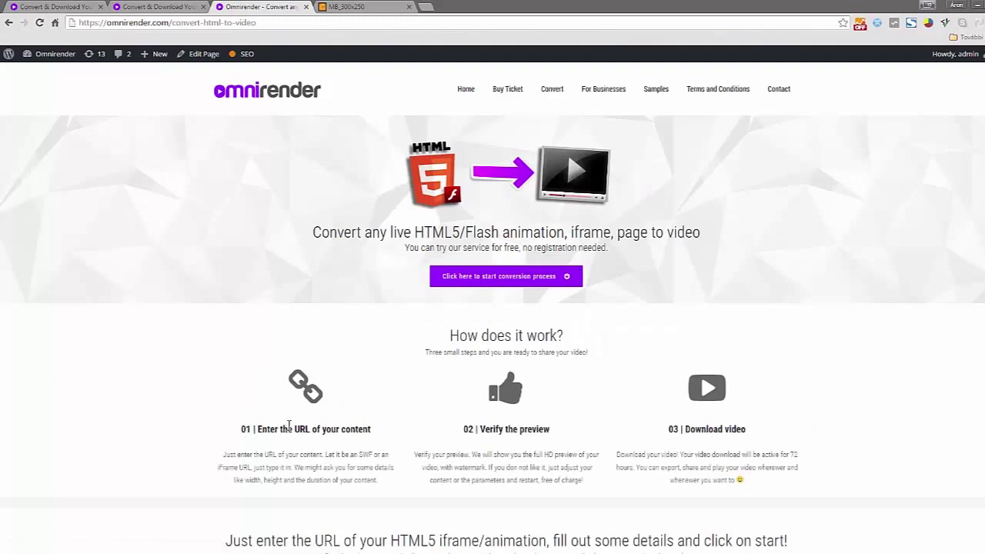
{"action": "left_click_drag", "start_coordinate": [301, 427], "coordinate": [359, 431]}
{"action": "left_click", "coordinate": [408, 441]}
{"action": "left_click_drag", "start_coordinate": [480, 429], "coordinate": [552, 431]}
{"action": "left_click", "coordinate": [556, 435]}
{"action": "left_click_drag", "start_coordinate": [684, 428], "coordinate": [757, 433]}
{"action": "left_click", "coordinate": [757, 438]}
Fill the creative URL field with the saved banner address from autofill
{"action": "scroll", "coordinate": [662, 358], "scroll_direction": "down", "scroll_amount": 5}
{"action": "scroll", "coordinate": [495, 363], "scroll_direction": "up", "scroll_amount": 3}
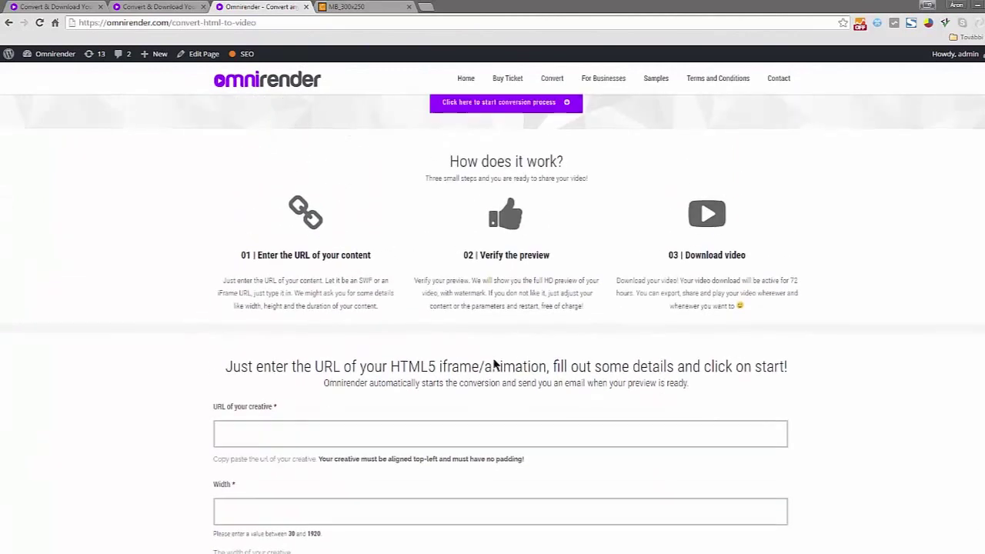
{"action": "left_click", "coordinate": [278, 443]}
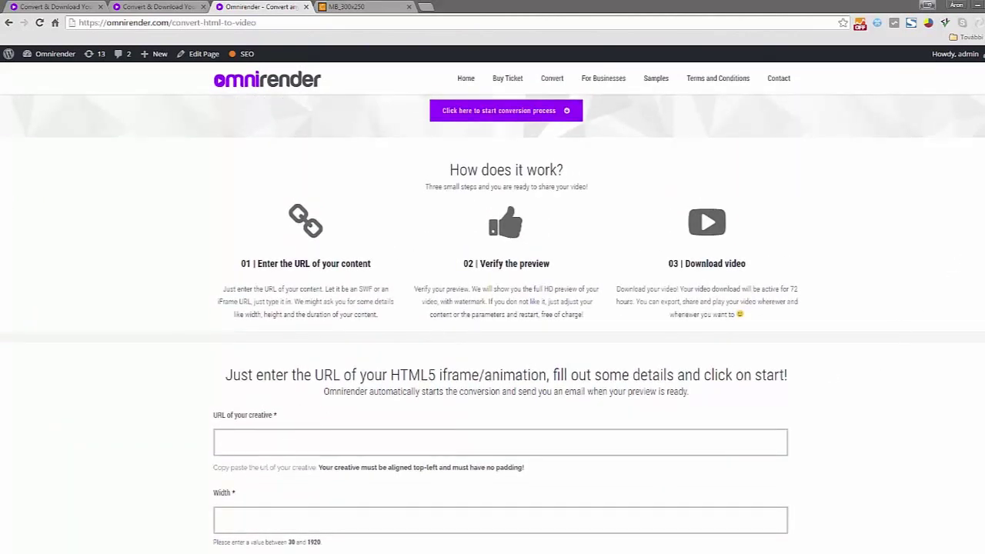
{"action": "scroll", "coordinate": [806, 323], "scroll_direction": "down", "scroll_amount": 2}
{"action": "key", "text": "Down"}
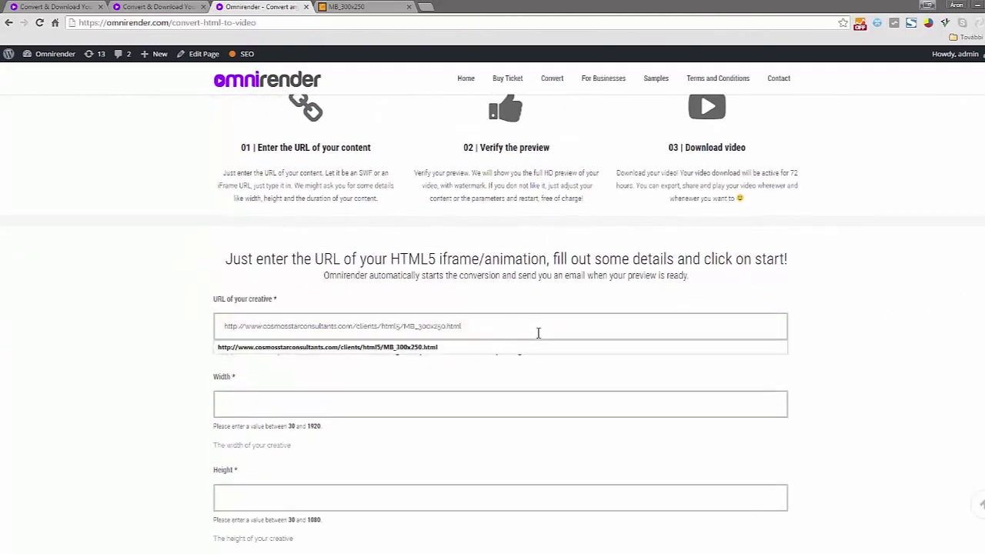
{"action": "left_click", "coordinate": [519, 346]}
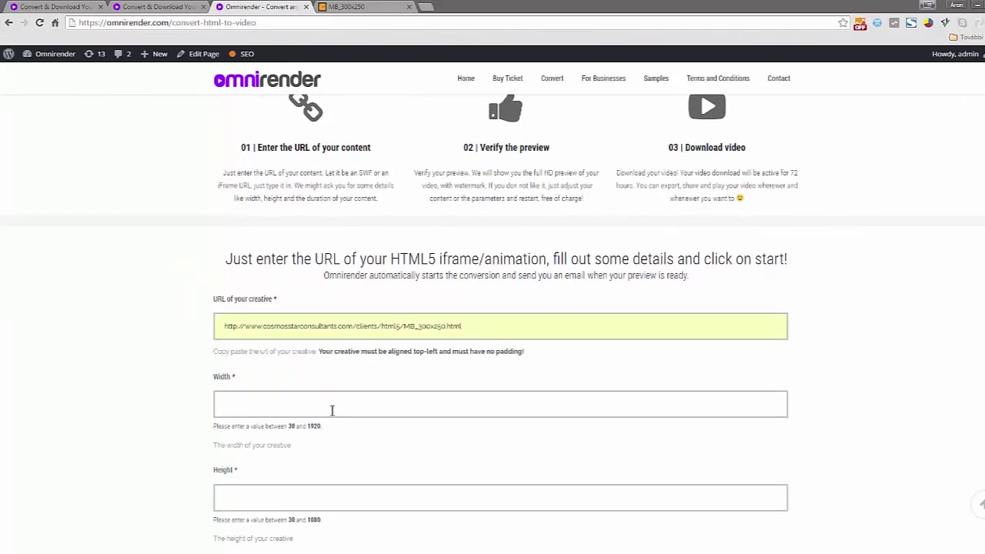
Enter width 300, height 250 and duration 10, then view the banner tab
{"action": "key", "text": "Down"}
{"action": "key", "text": "Down"}
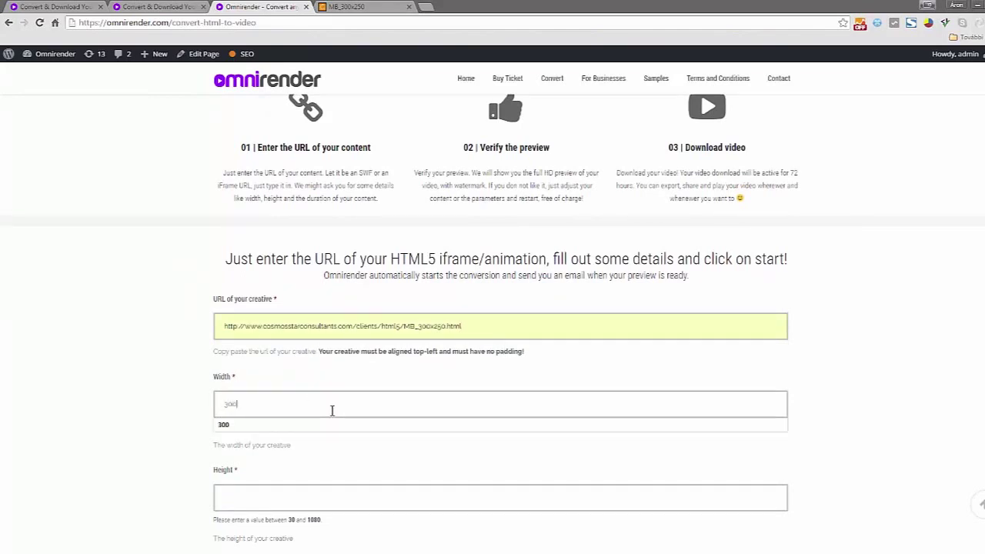
{"action": "key", "text": "Tab"}
{"action": "scroll", "coordinate": [238, 468], "scroll_direction": "down", "scroll_amount": 3}
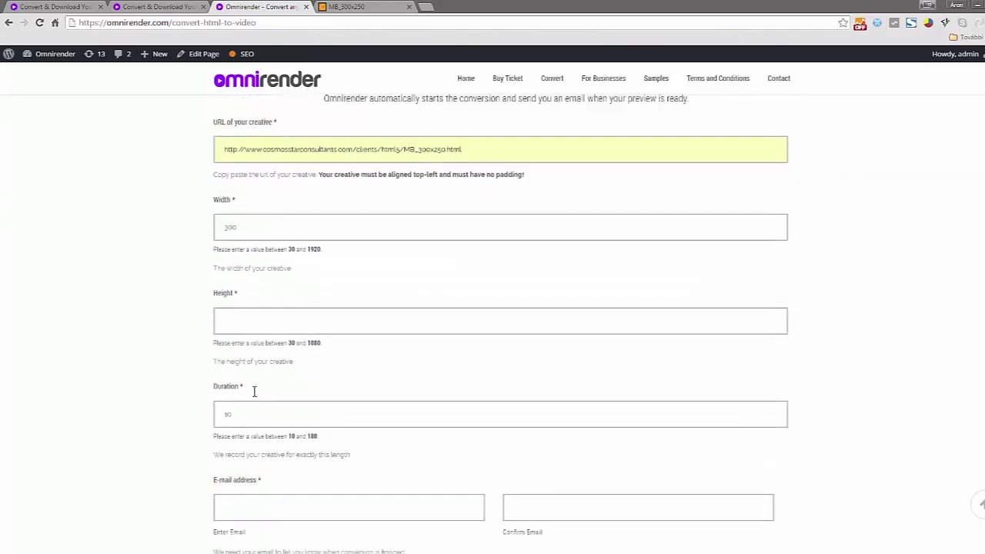
{"action": "type", "text": "250"}
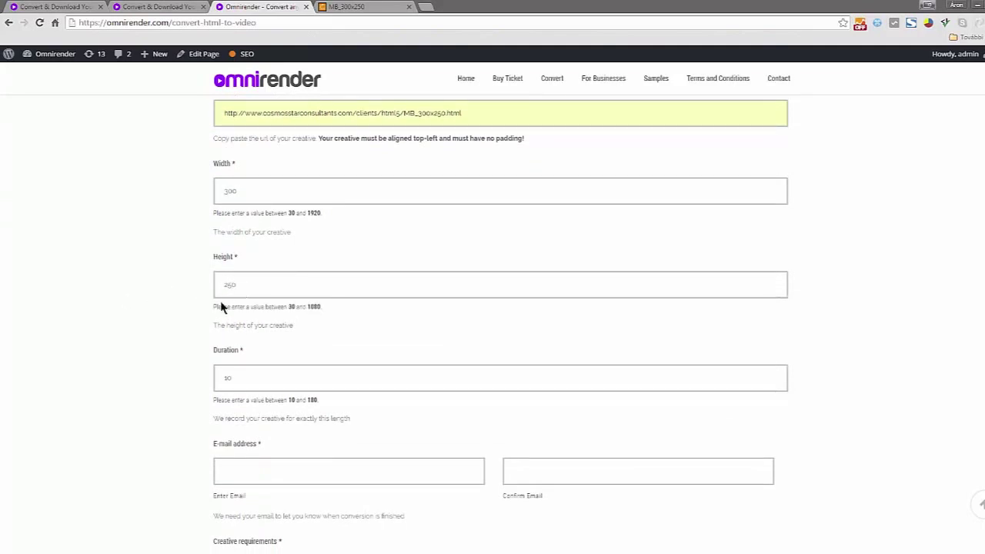
{"action": "double_click", "coordinate": [240, 376]}
{"action": "scroll", "coordinate": [341, 180], "scroll_direction": "down", "scroll_amount": 3}
{"action": "scroll", "coordinate": [350, 144], "scroll_direction": "up", "scroll_amount": 2}
{"action": "scroll", "coordinate": [350, 144], "scroll_direction": "up", "scroll_amount": 2}
{"action": "left_click", "coordinate": [379, 8]}
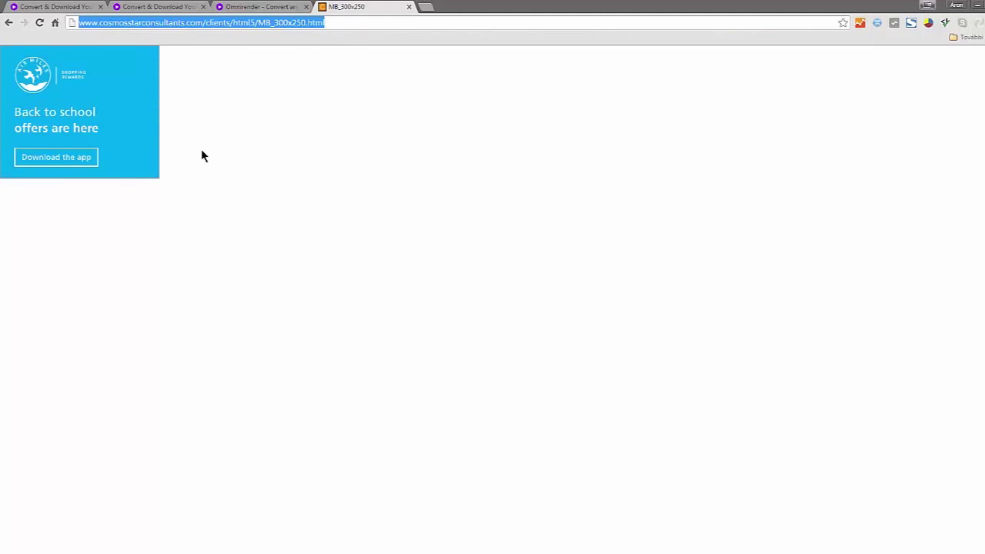
Back on the form, fill both email fields with the same saved address
{"action": "left_click", "coordinate": [254, 10]}
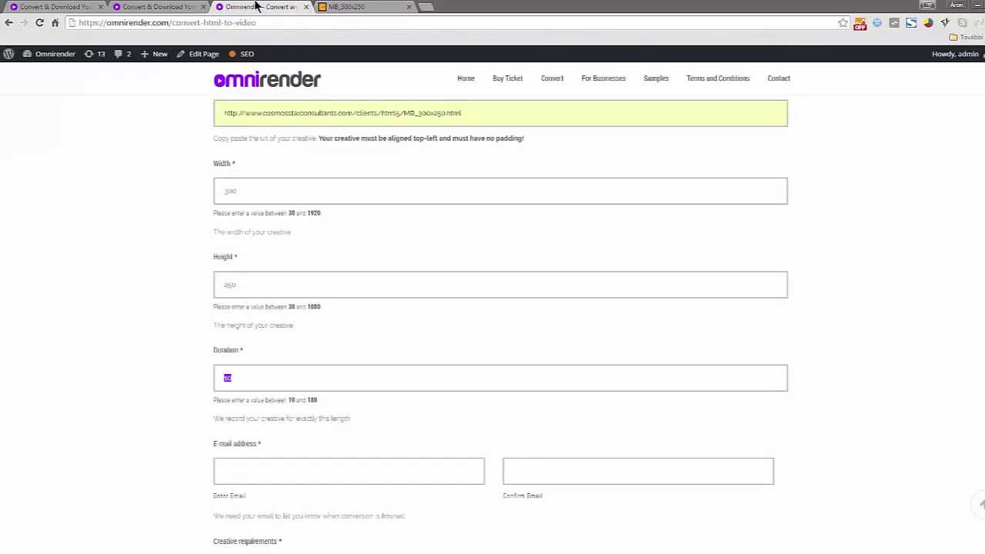
{"action": "left_click", "coordinate": [235, 378]}
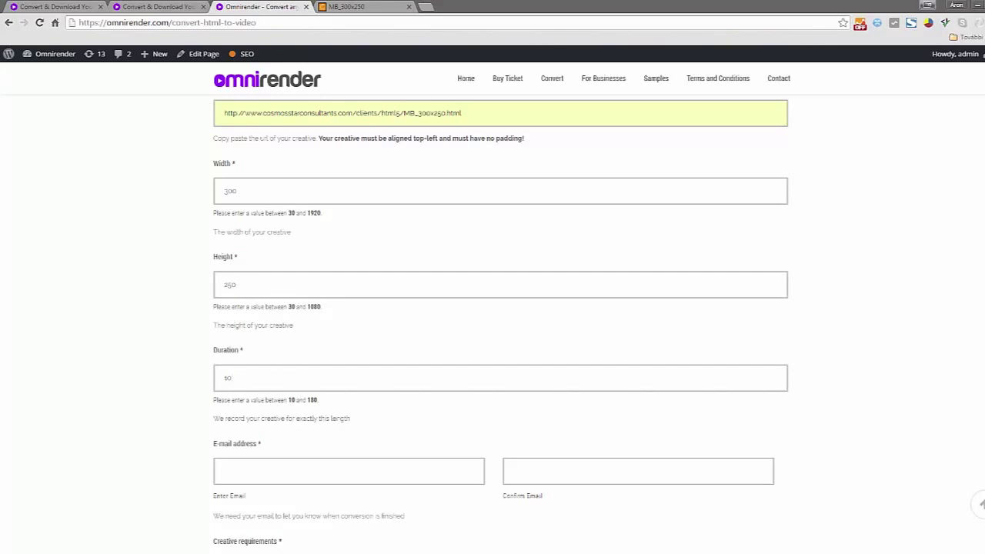
{"action": "scroll", "coordinate": [940, 342], "scroll_direction": "down", "scroll_amount": 3}
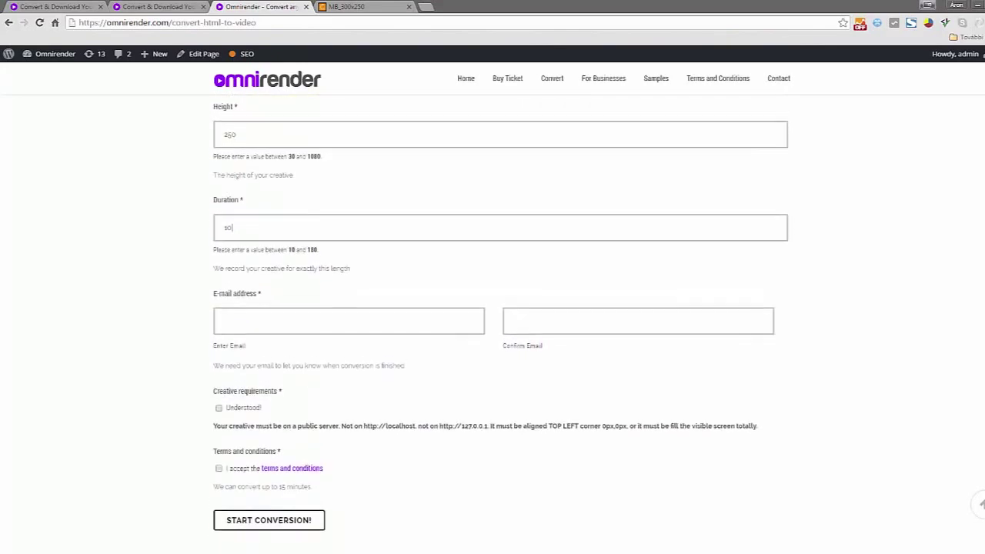
{"action": "left_click", "coordinate": [344, 308]}
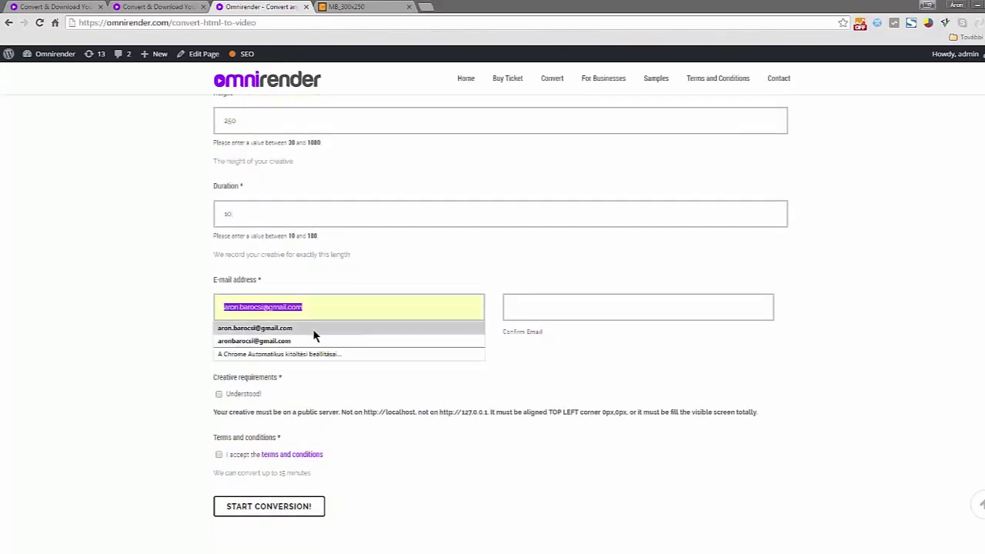
{"action": "left_click", "coordinate": [312, 329]}
{"action": "left_click", "coordinate": [544, 311]}
{"action": "left_click", "coordinate": [542, 329]}
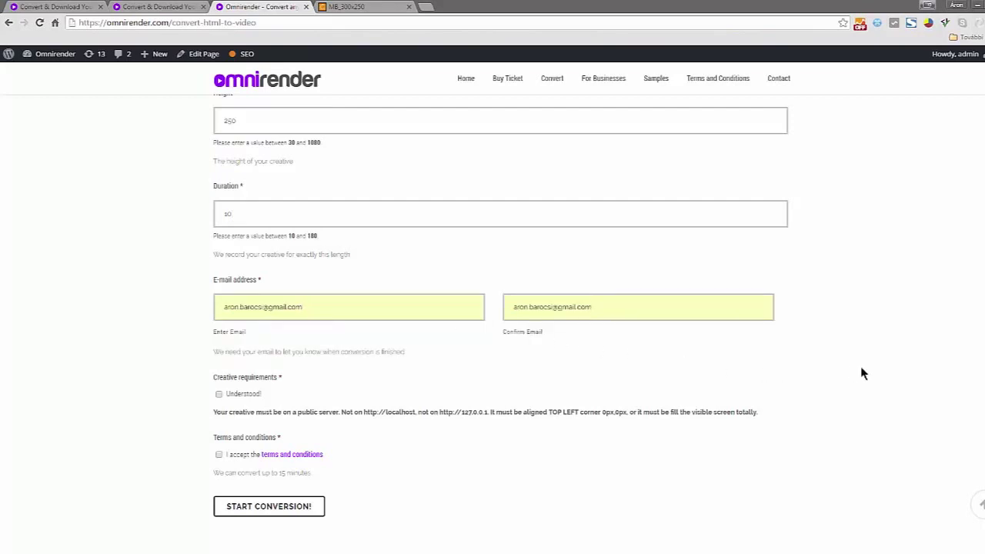
Tick the creative requirements and terms checkboxes and start the conversion
{"action": "scroll", "coordinate": [492, 323], "scroll_direction": "down", "scroll_amount": 1}
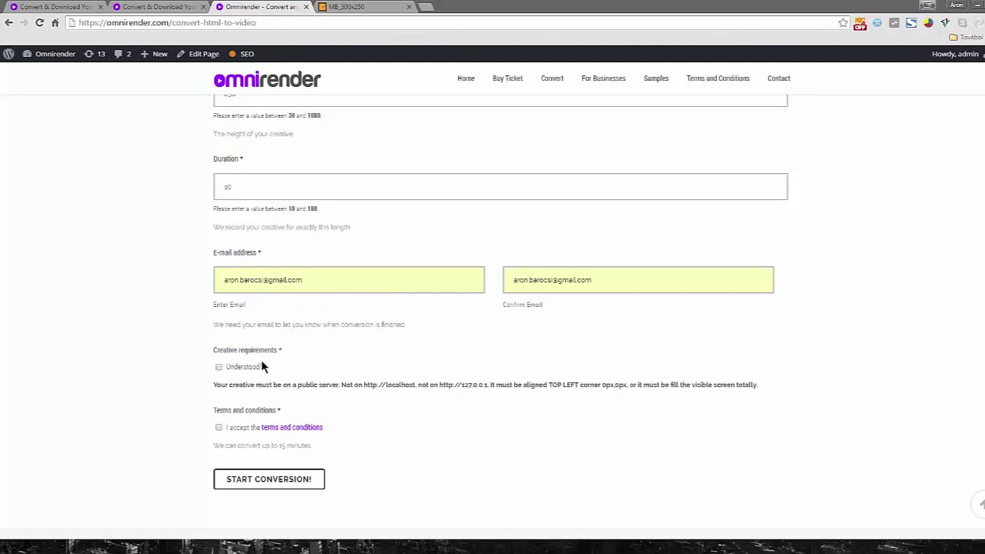
{"action": "left_click", "coordinate": [219, 367]}
{"action": "left_click", "coordinate": [218, 428]}
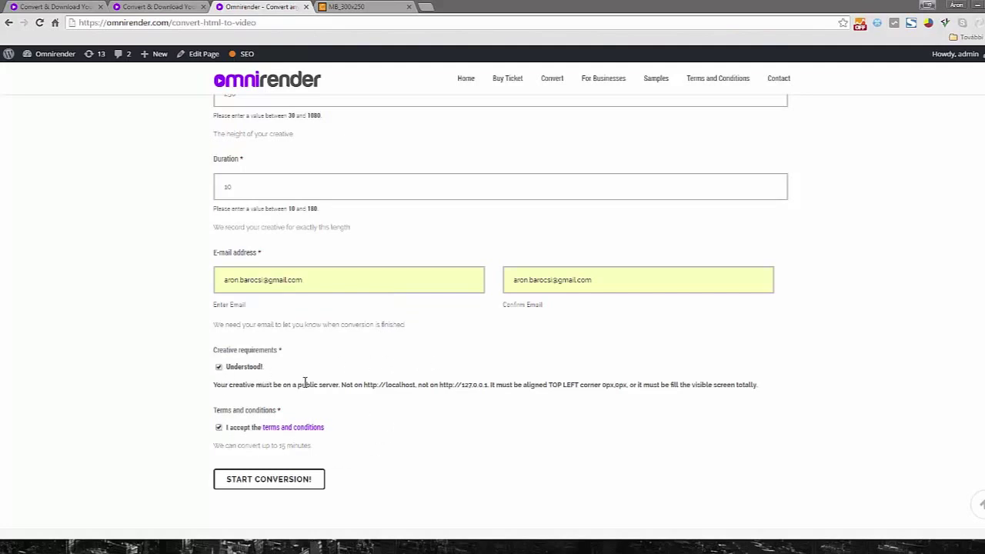
{"action": "left_click", "coordinate": [297, 481]}
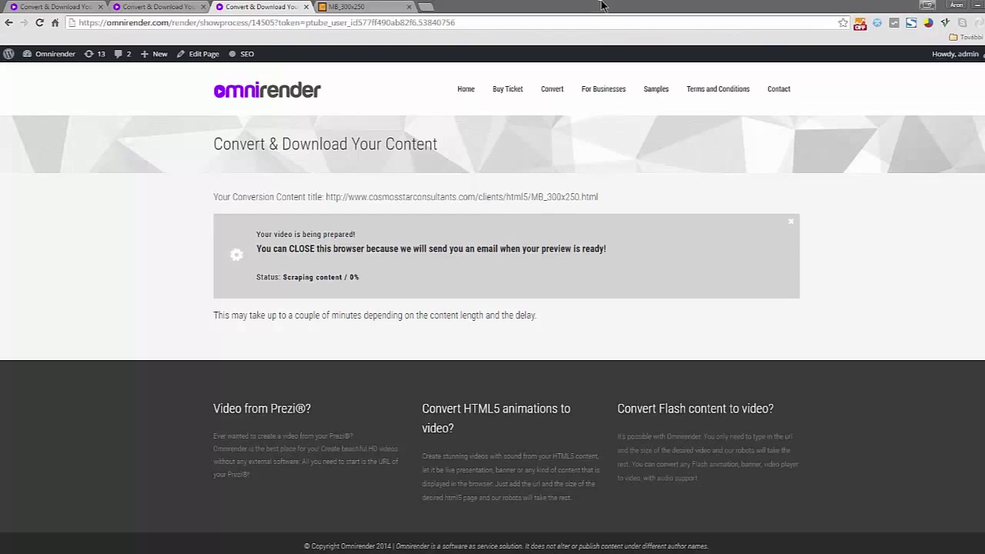
Watch the conversion status, Scraping content at 0%, while it processes
{"action": "left_click_drag", "start_coordinate": [282, 277], "coordinate": [366, 283]}
{"action": "left_click", "coordinate": [522, 258]}
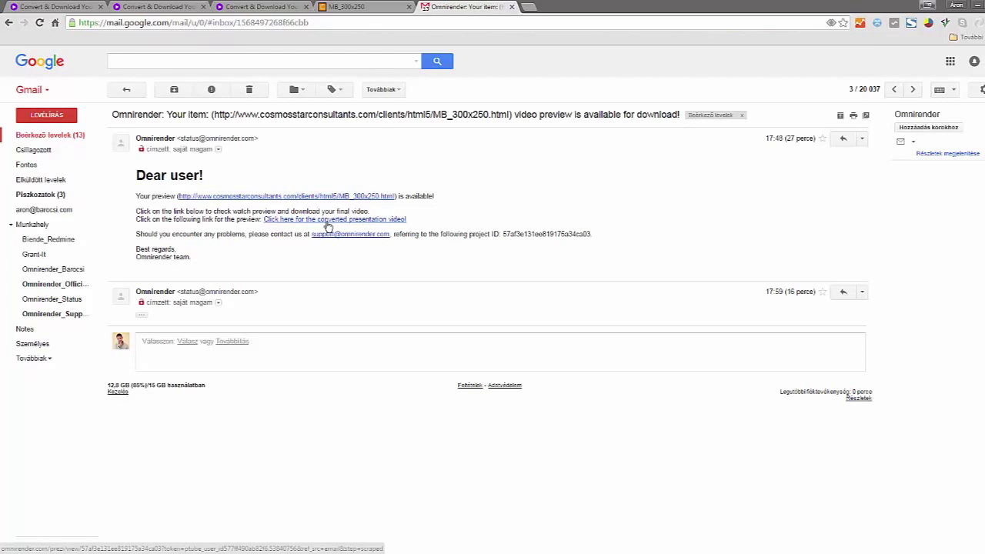
Follow the email's converted-video link to open the banner's preview page
{"action": "left_click", "coordinate": [329, 220]}
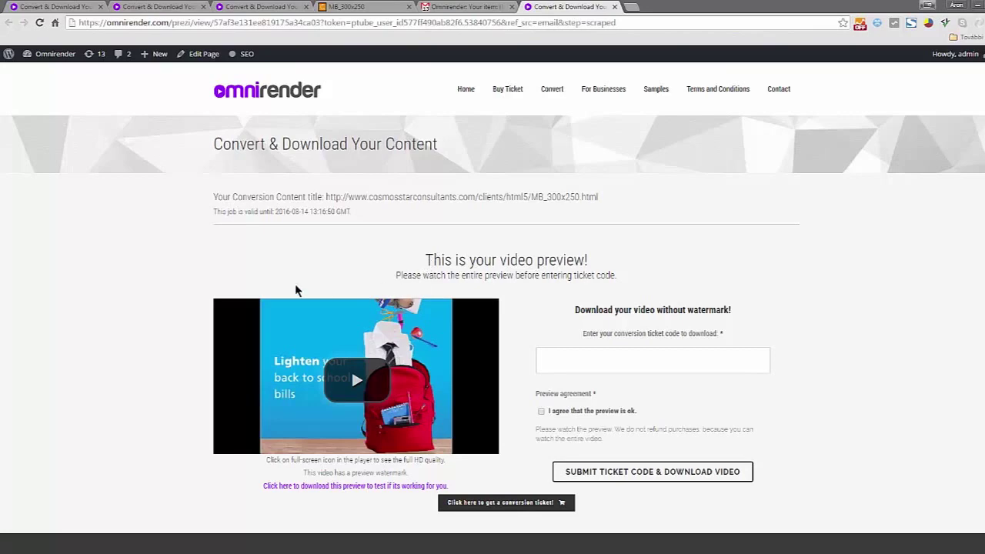
Play the watermarked banner preview and replay it from the beginning
{"action": "scroll", "coordinate": [161, 277], "scroll_direction": "down", "scroll_amount": 1}
{"action": "scroll", "coordinate": [201, 275], "scroll_direction": "down", "scroll_amount": 2}
{"action": "scroll", "coordinate": [246, 315], "scroll_direction": "up", "scroll_amount": 3}
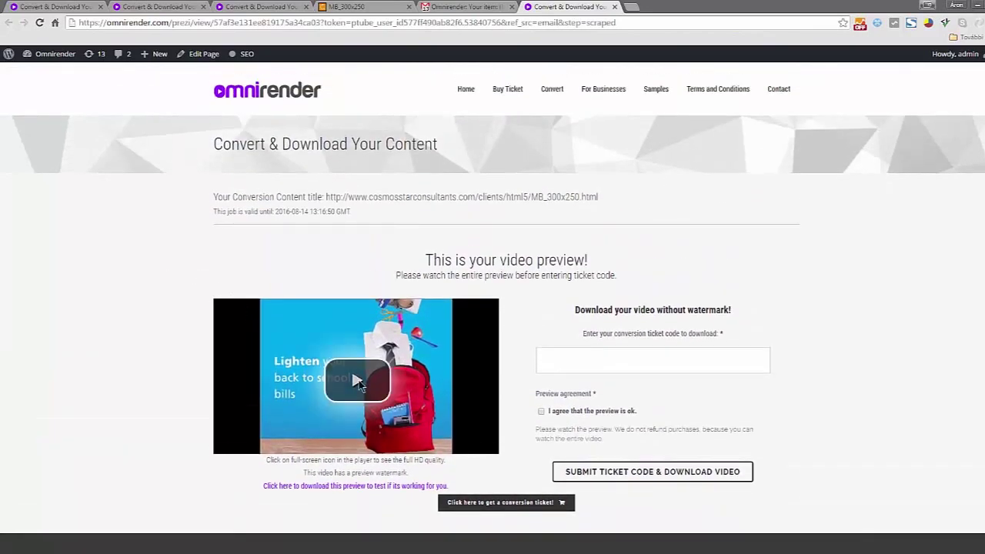
{"action": "left_click", "coordinate": [356, 379]}
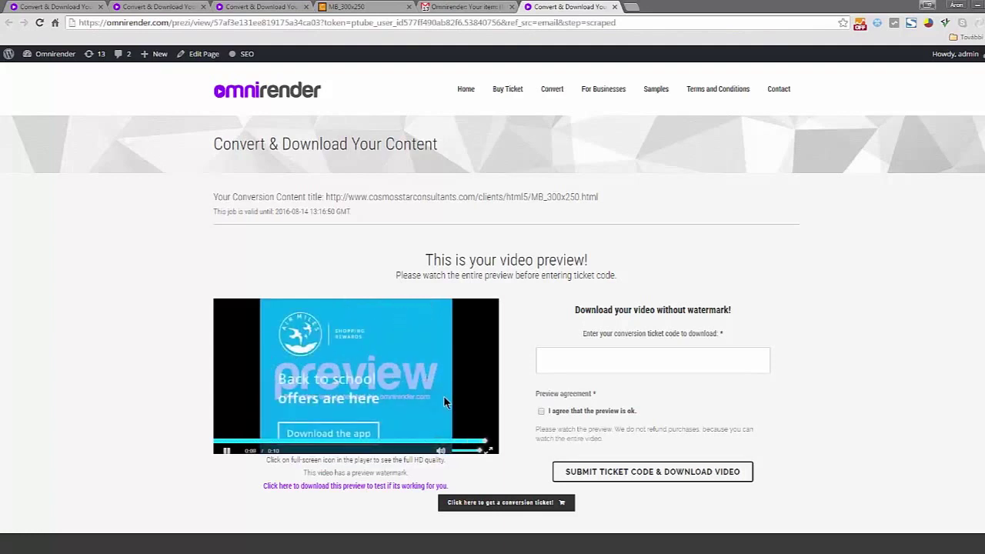
{"action": "left_click", "coordinate": [226, 450]}
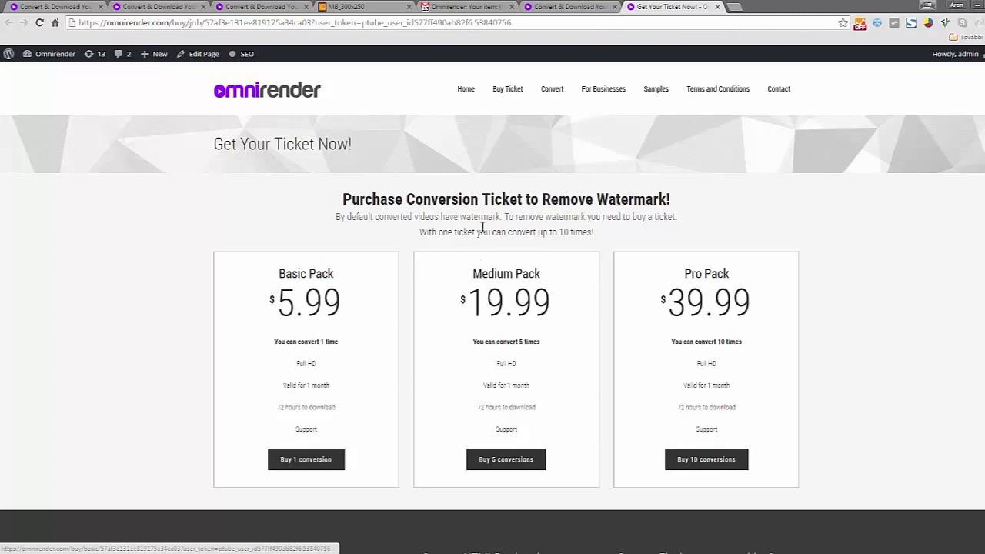
Open the $5.99 Basic Pack single-conversion payment form, then return to the preview
{"action": "left_click", "coordinate": [310, 457]}
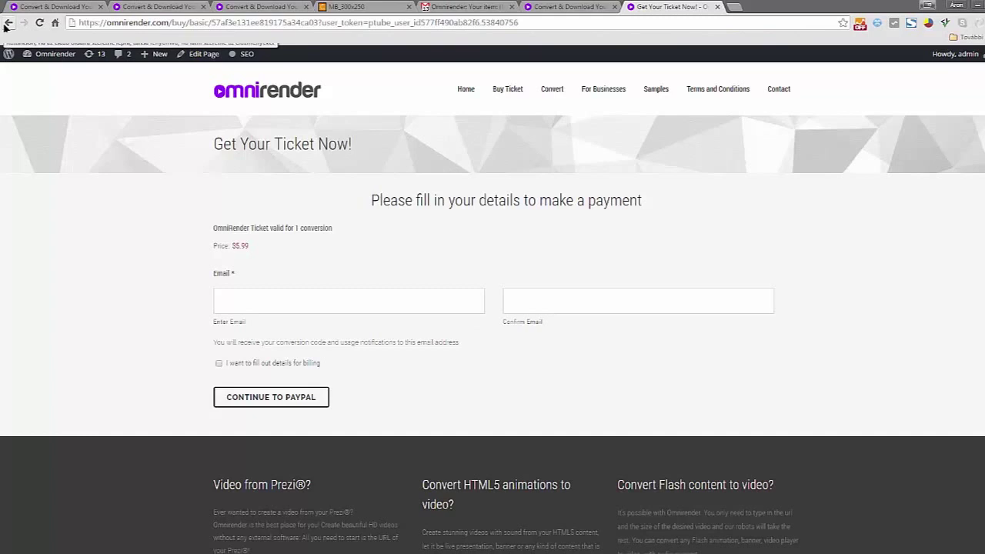
{"action": "left_click", "coordinate": [562, 6]}
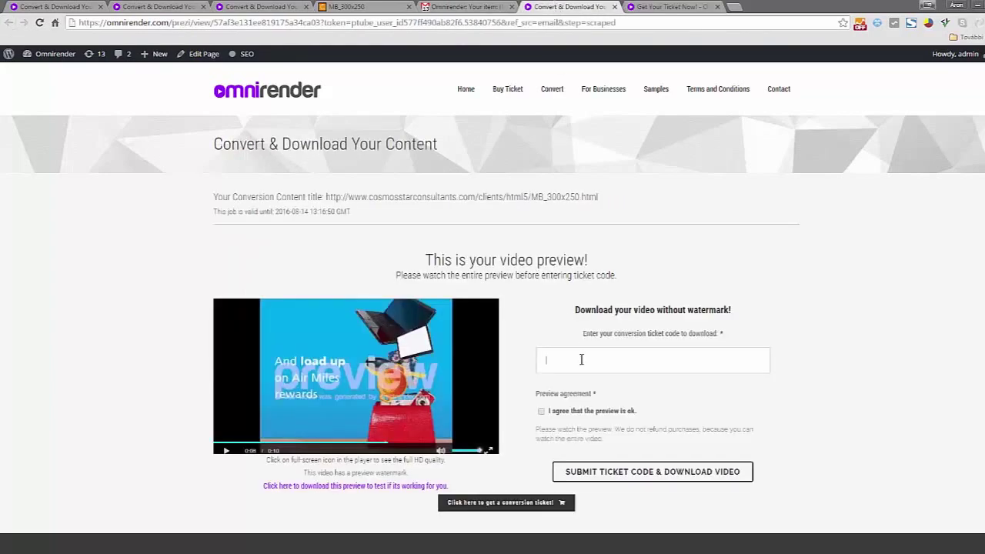
Paste the ticket code and submit it to reach the Full HD 1080p download
{"action": "key", "text": "ctrl+v"}
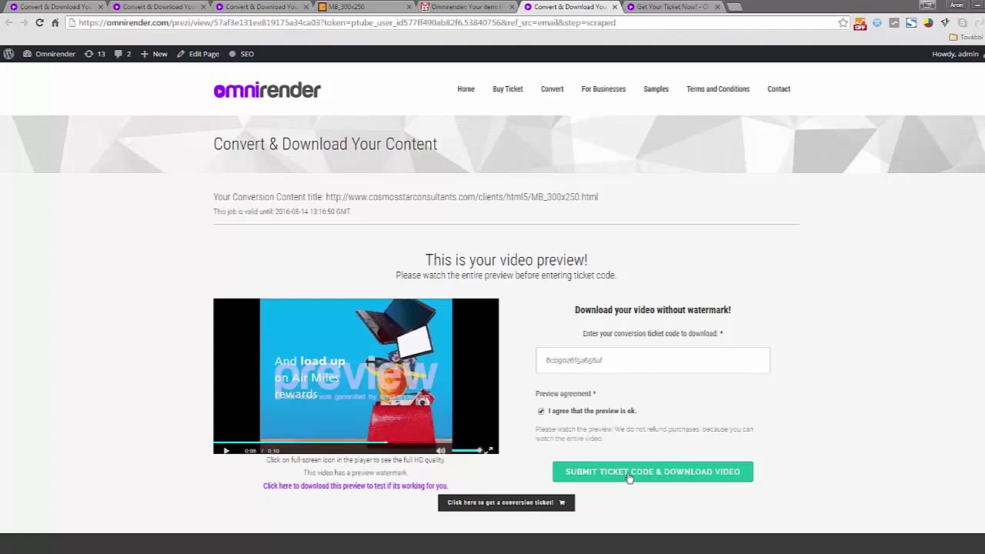
{"action": "left_click", "coordinate": [687, 476]}
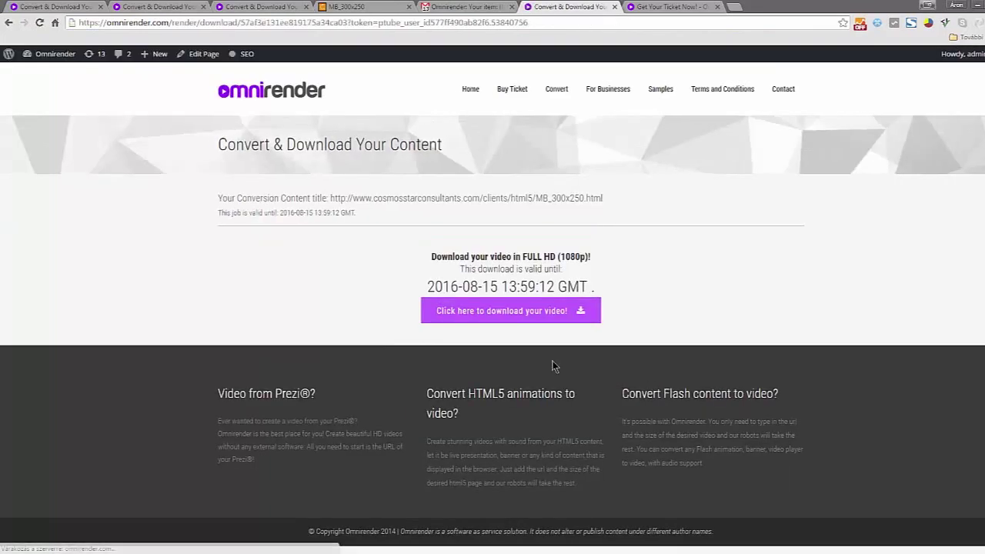
Download the Full HD MP4, play it from the download shelf, and close the player
{"action": "left_click", "coordinate": [522, 316]}
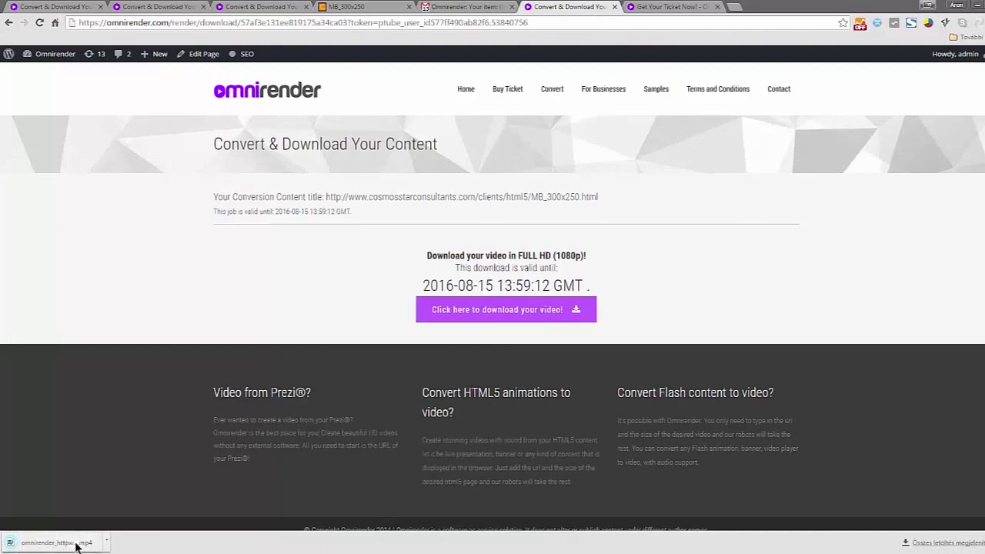
{"action": "left_click", "coordinate": [80, 543]}
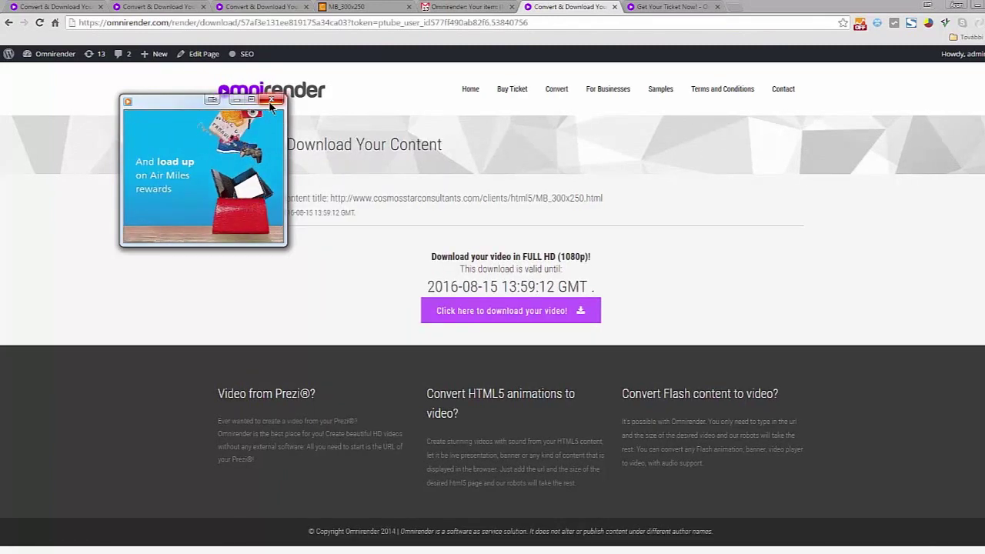
{"action": "left_click", "coordinate": [271, 101]}
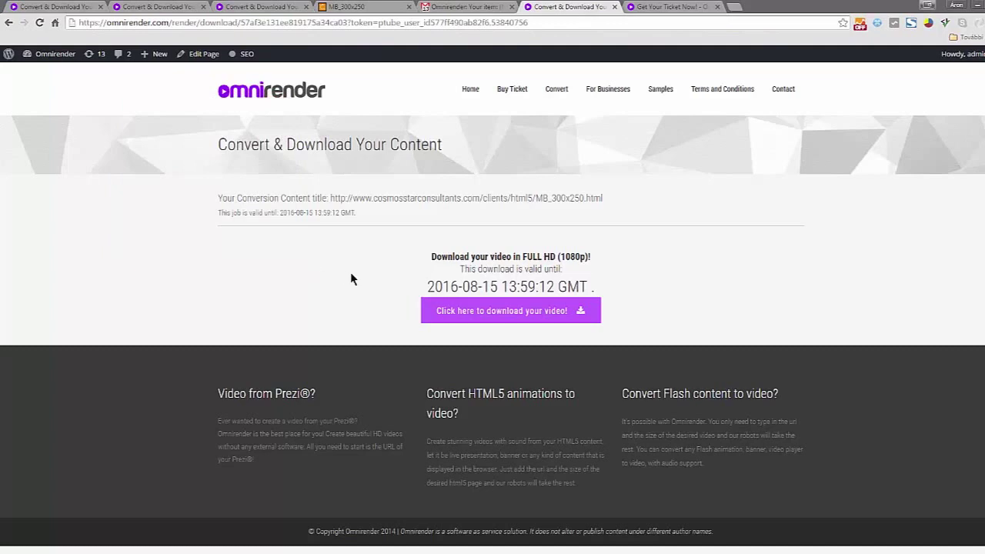